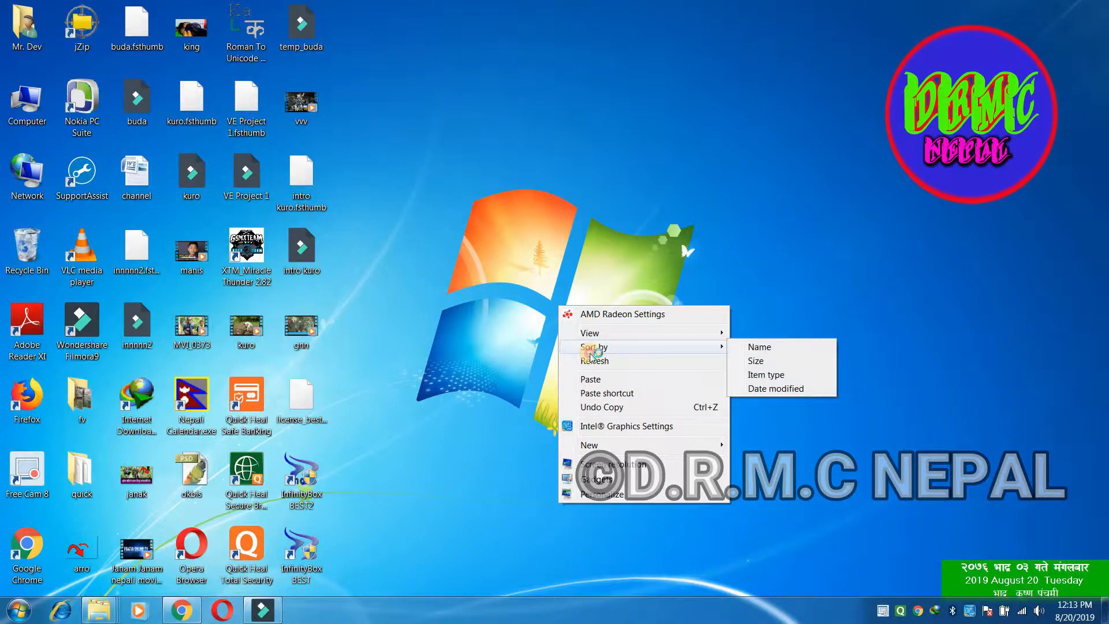
left_click(612, 361)
right_click(621, 373)
left_click(623, 377)
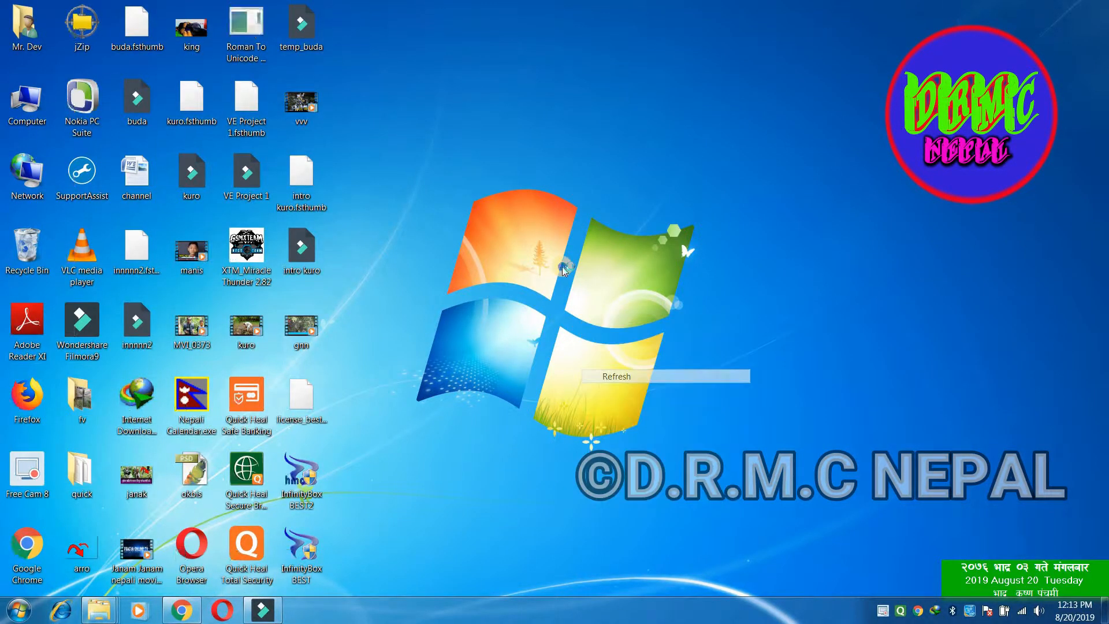
right_click(563, 265)
left_click(612, 318)
right_click(555, 263)
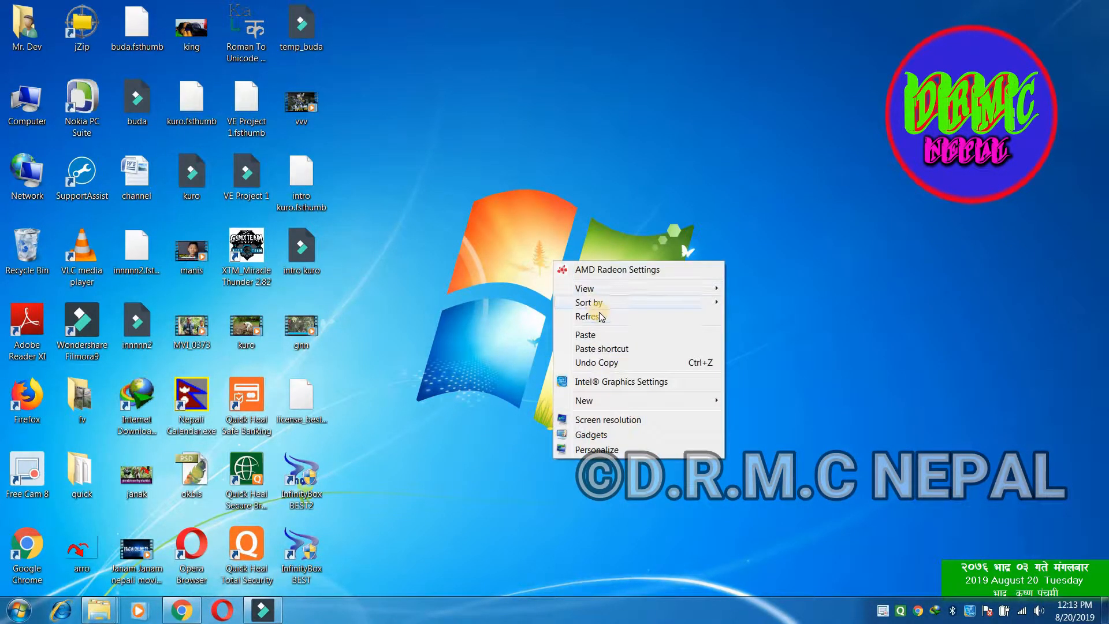
left_click(589, 315)
right_click(548, 196)
left_click(594, 252)
right_click(589, 218)
left_click(634, 272)
right_click(585, 189)
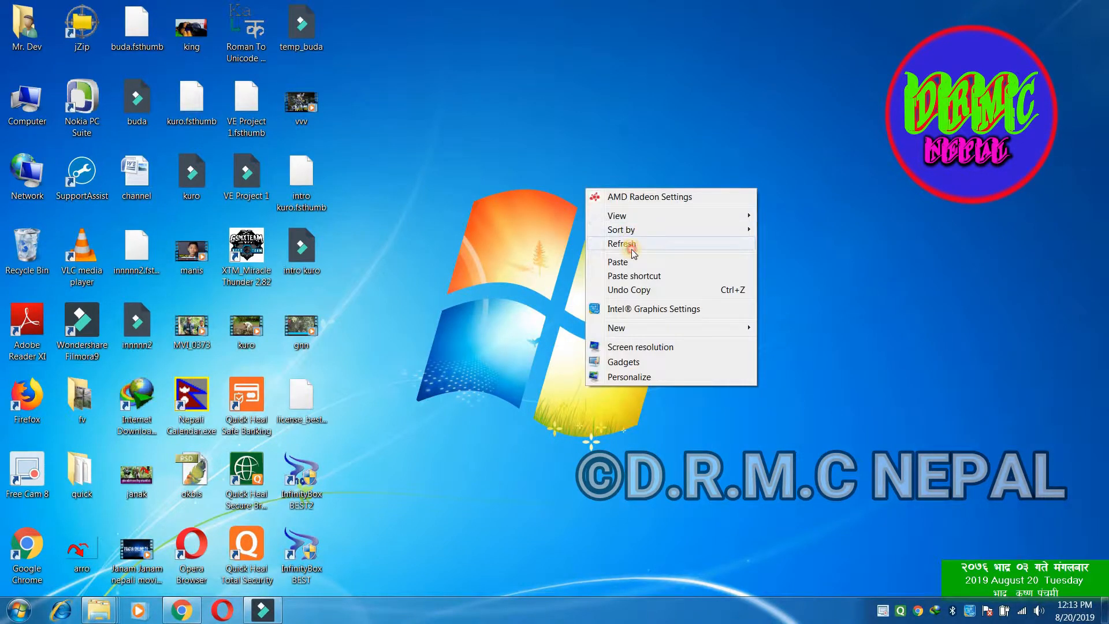
left_click(631, 248)
right_click(576, 195)
left_click(606, 251)
right_click(597, 227)
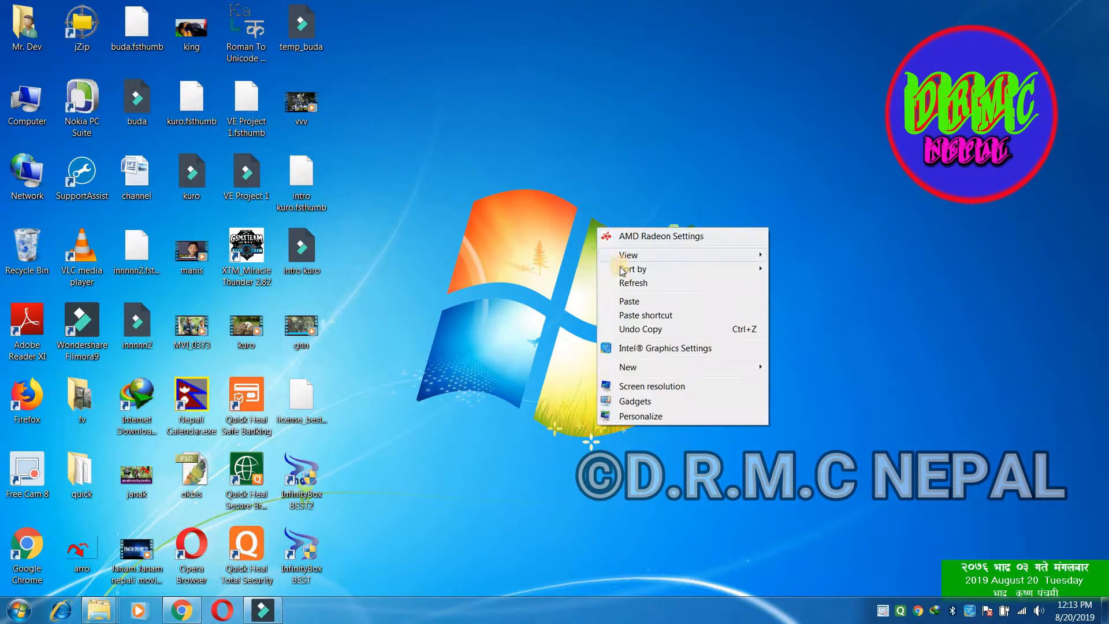
left_click(618, 282)
right_click(574, 218)
left_click(618, 274)
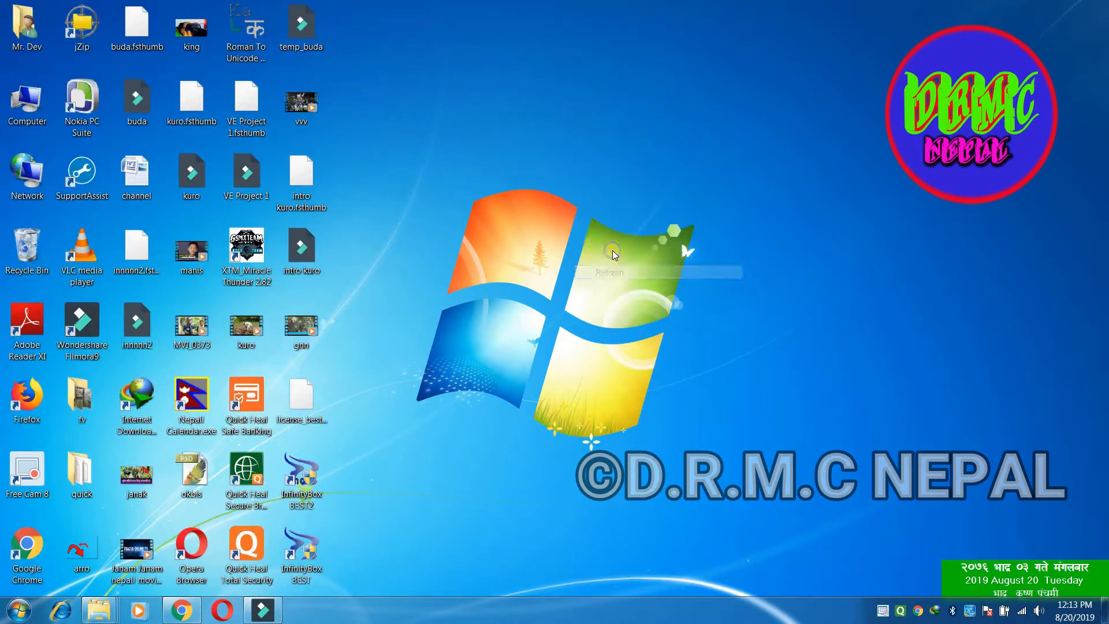
right_click(587, 231)
left_click(621, 286)
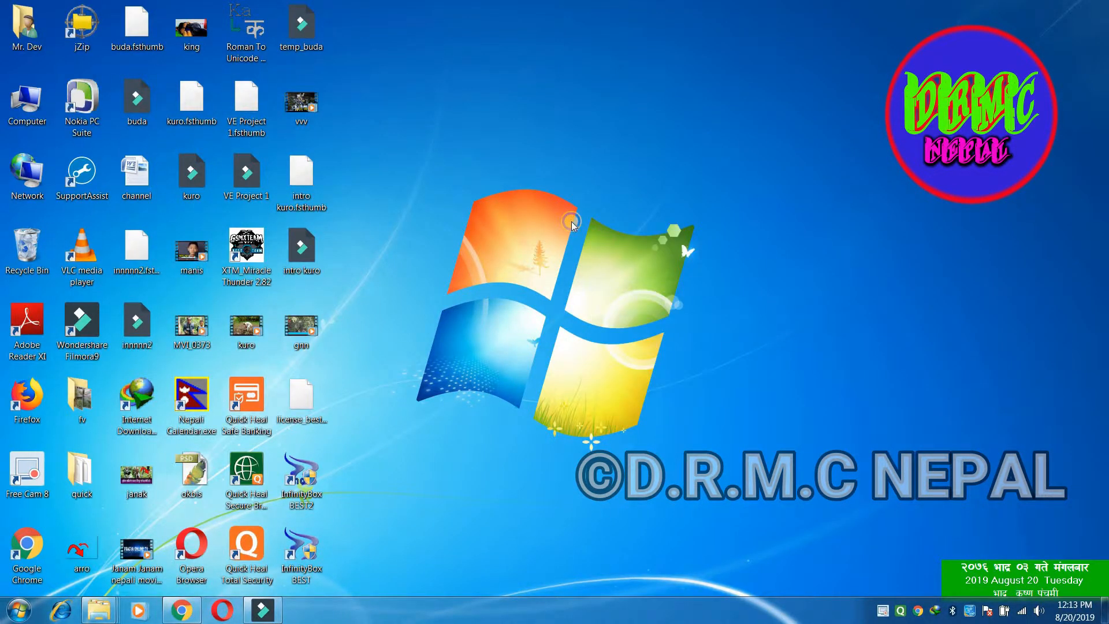
right_click(570, 220)
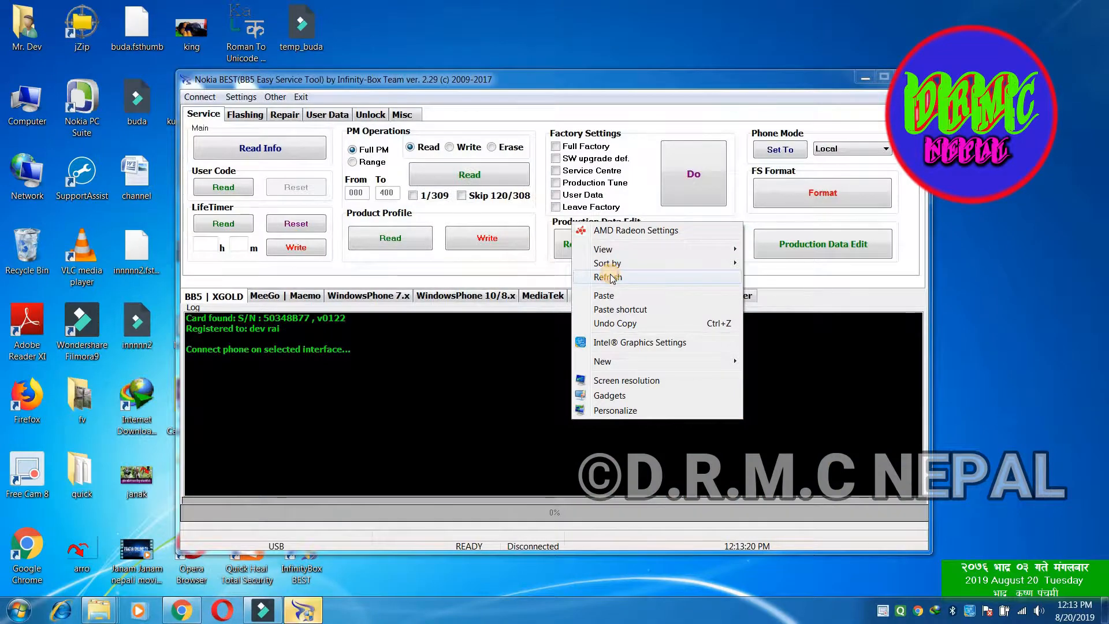
left_click(611, 277)
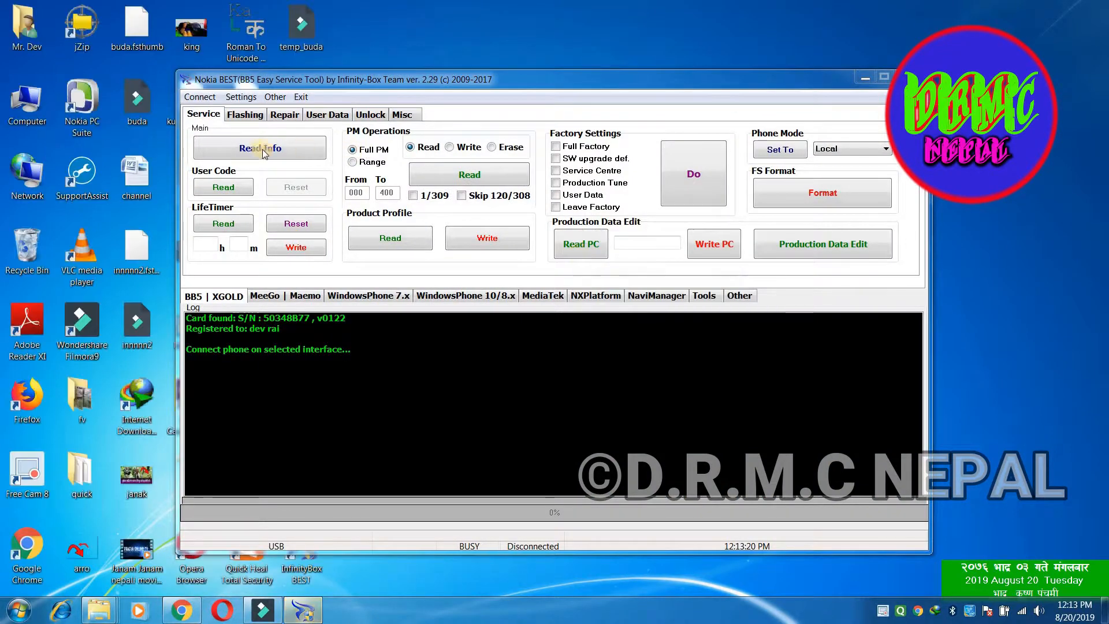
Set the phone connection interface to USB
left_click(199, 96)
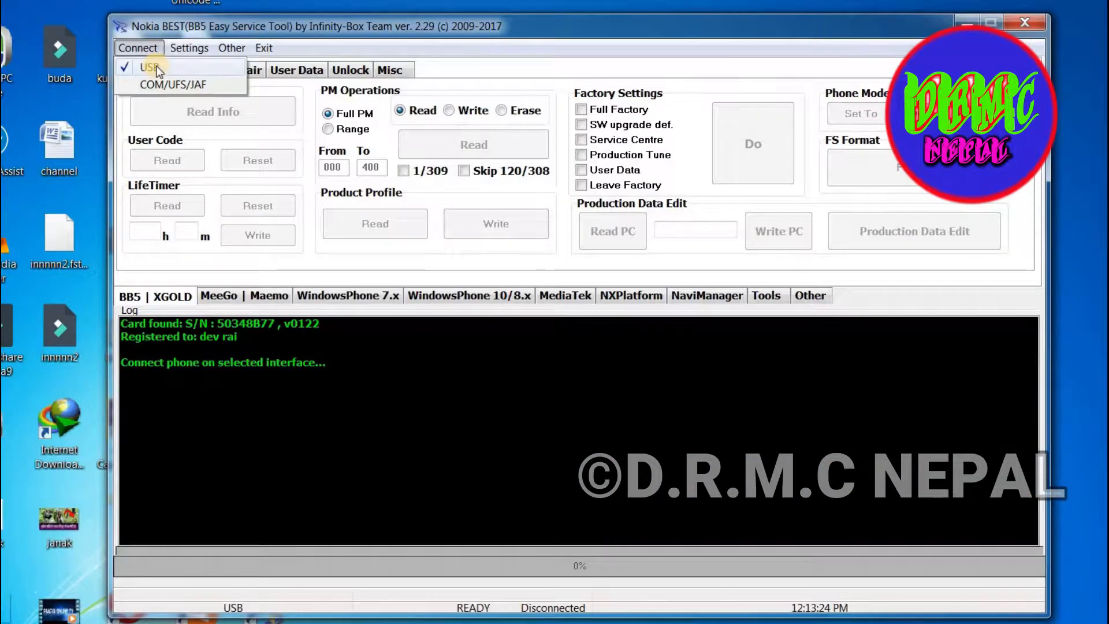
left_click(156, 65)
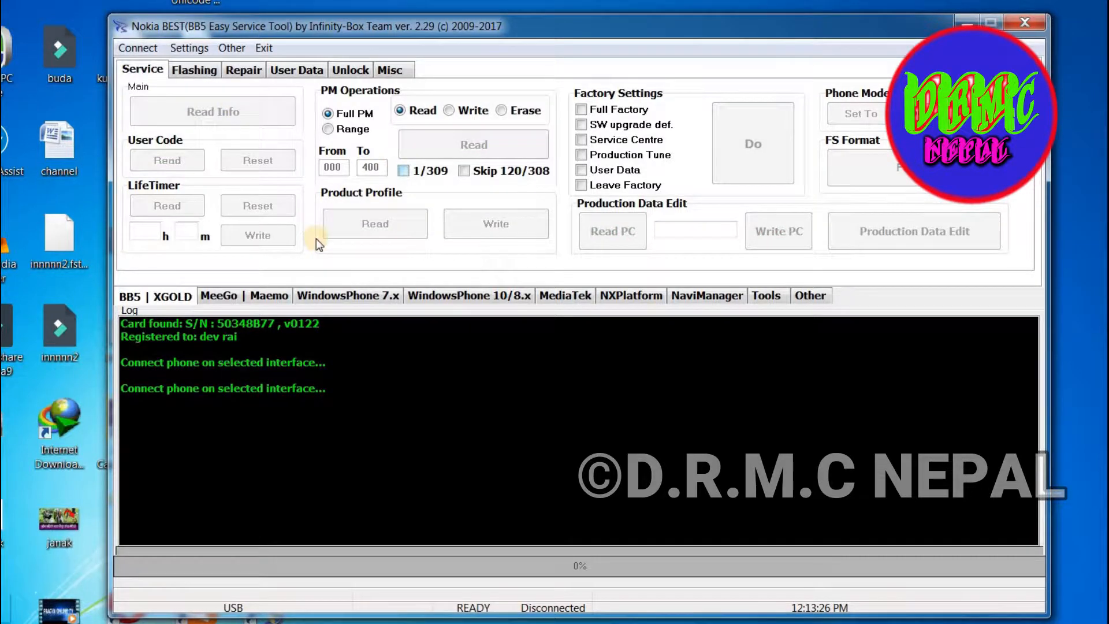
Look through the BB5 flashing model list and the MediaTek flashing and service options
left_click(174, 69)
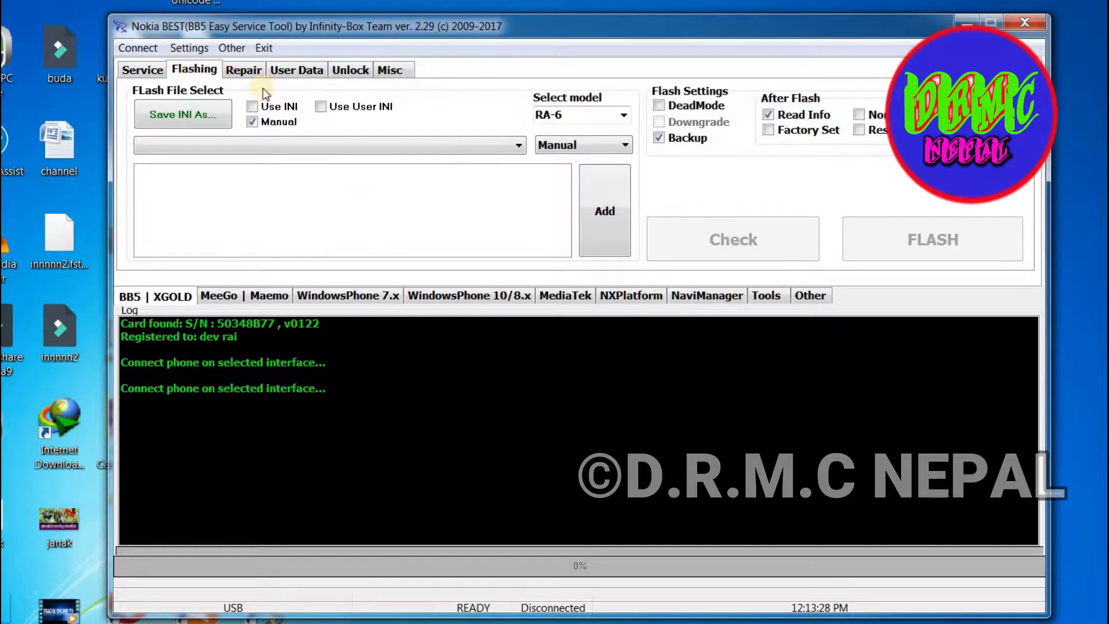
left_click(624, 117)
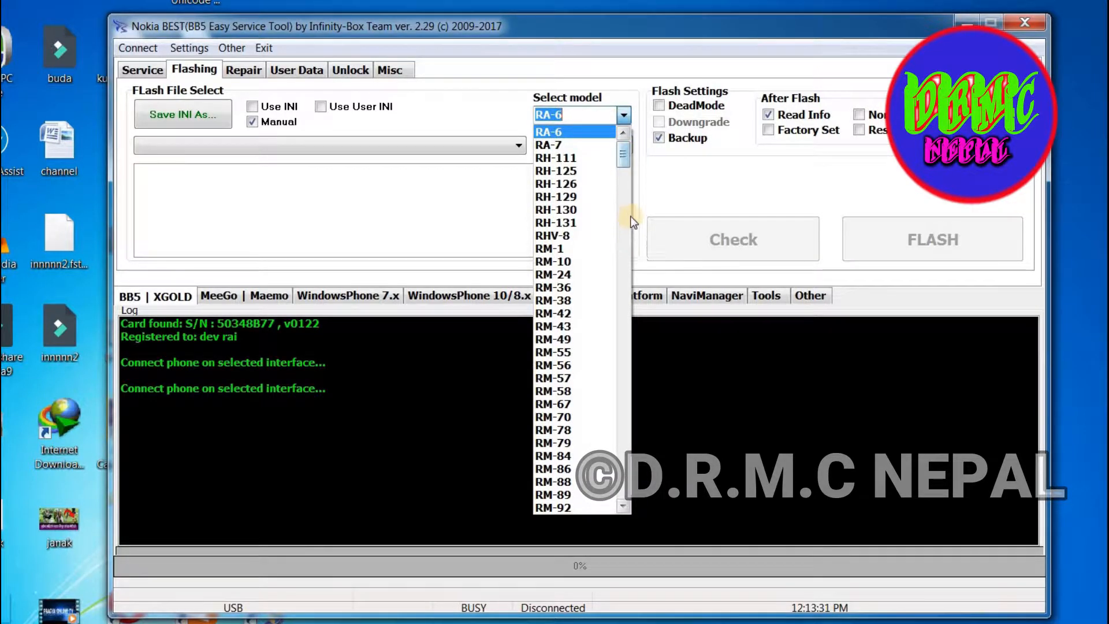
left_click_drag(629, 216, 625, 237)
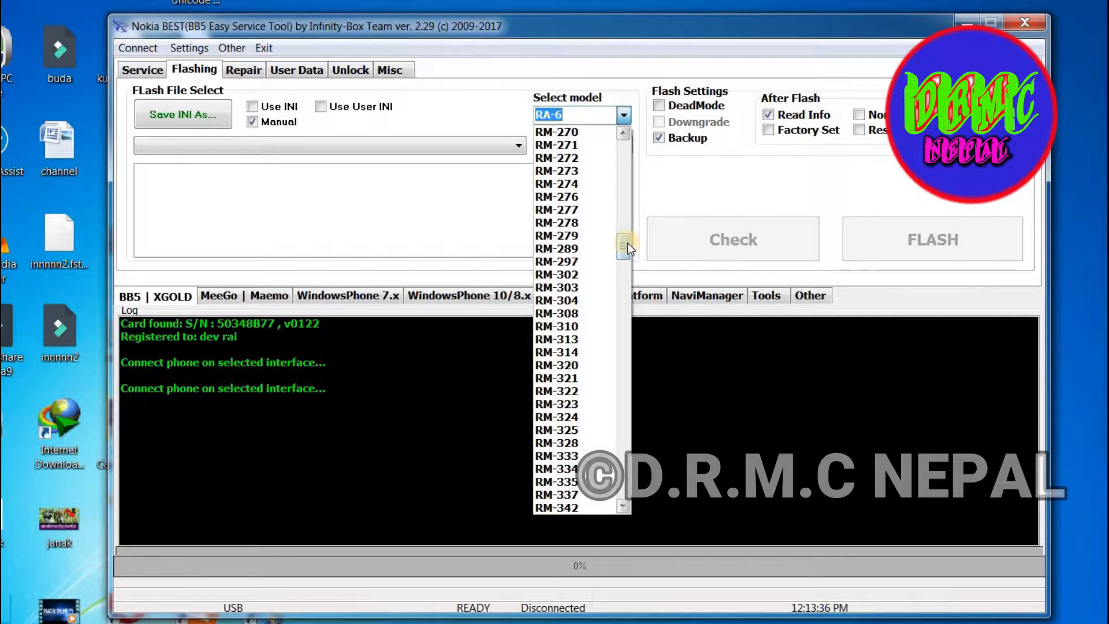
left_click_drag(627, 243, 626, 409)
left_click_drag(629, 342, 626, 217)
left_click(390, 190)
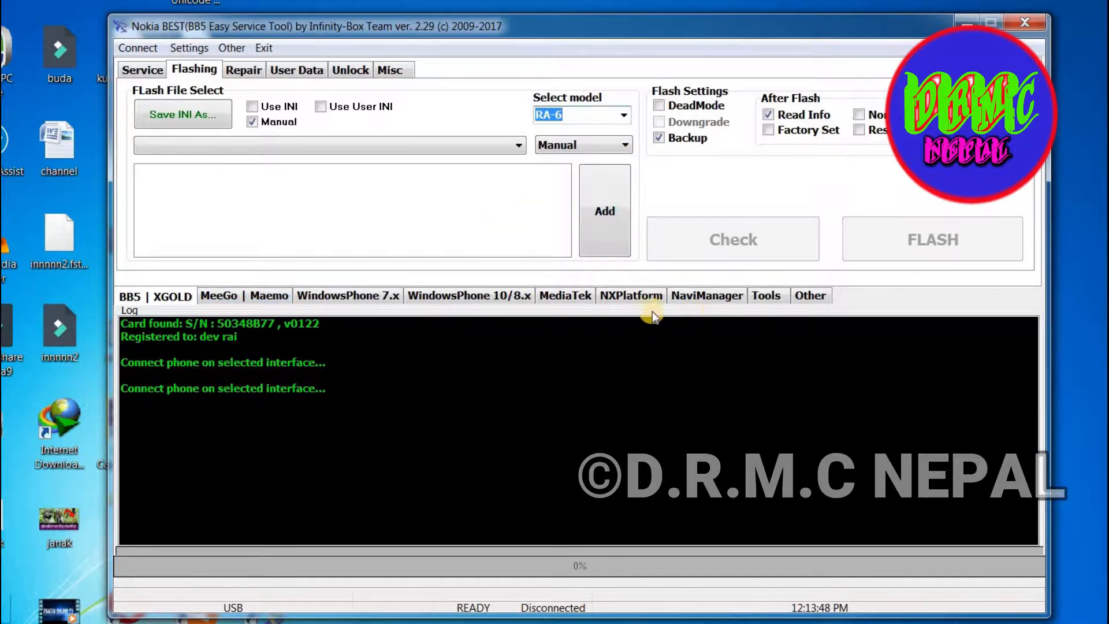
left_click(569, 299)
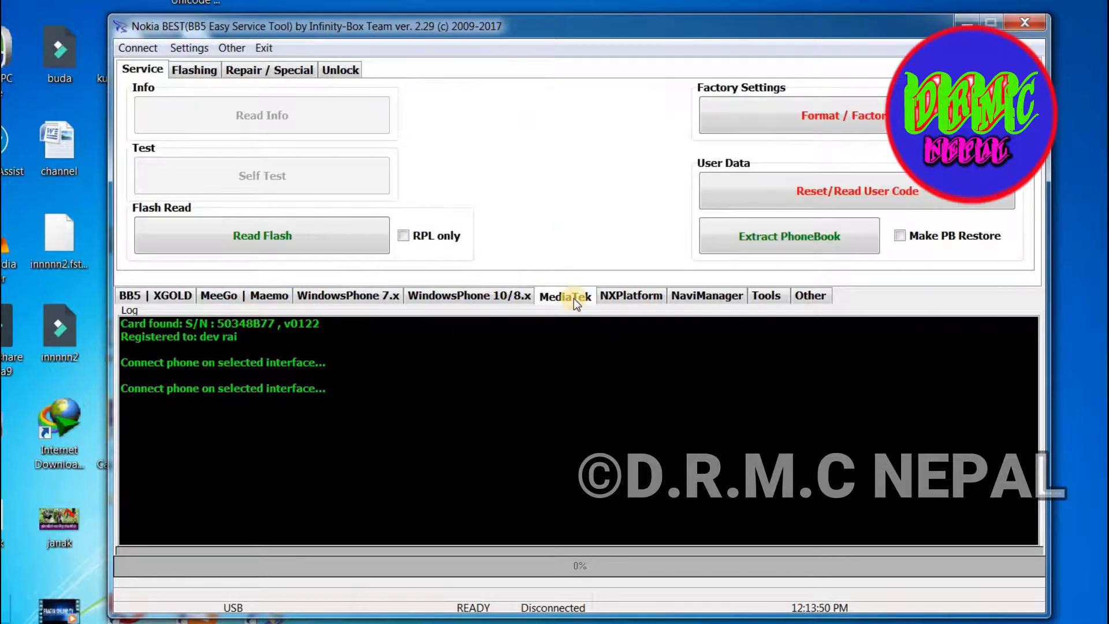
left_click(196, 70)
left_click(149, 71)
In NaviManager, choose model RM-1035 (NOKIA 130 [DS]) and variant 059X5P9 RM-1035 NDT INDIA MH LATIN IN CM, and try to download its files
left_click(699, 299)
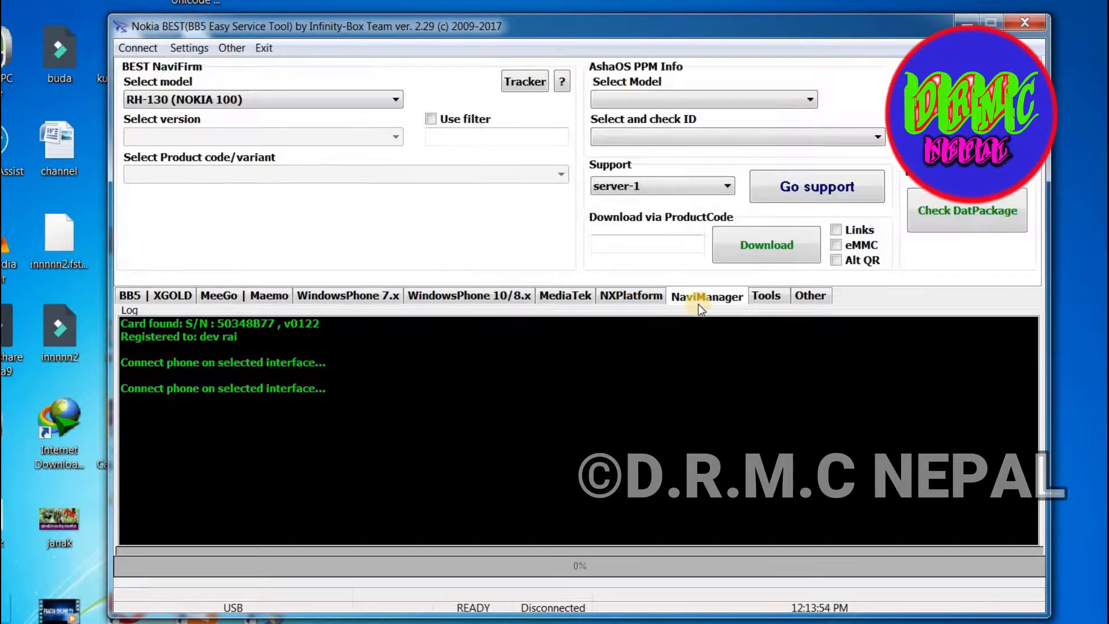
left_click(377, 102)
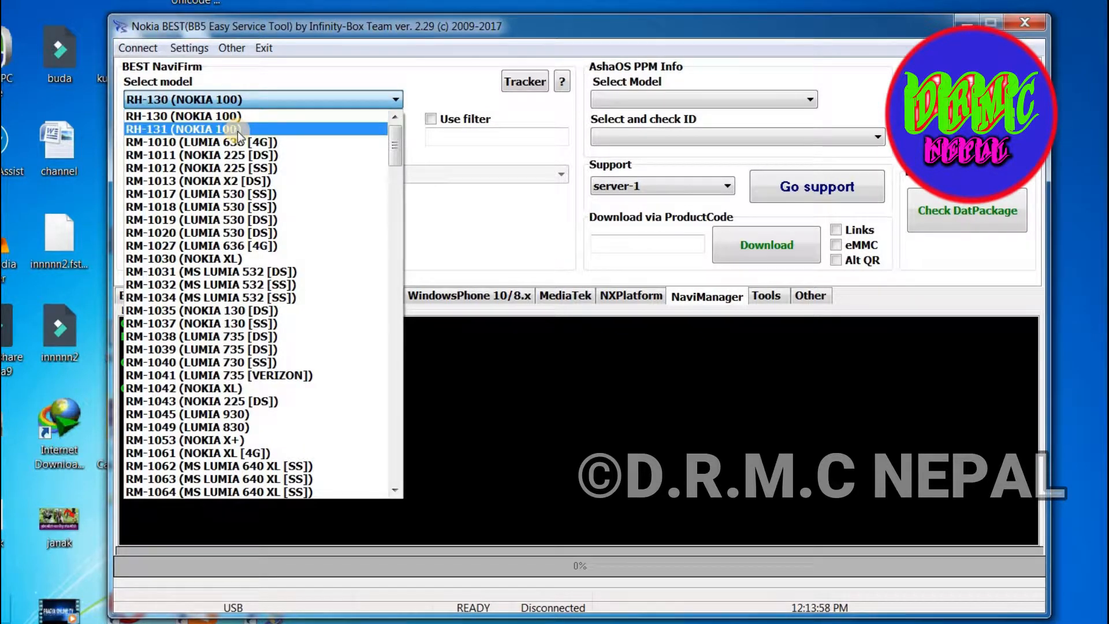
scroll(199, 311, "down", 1)
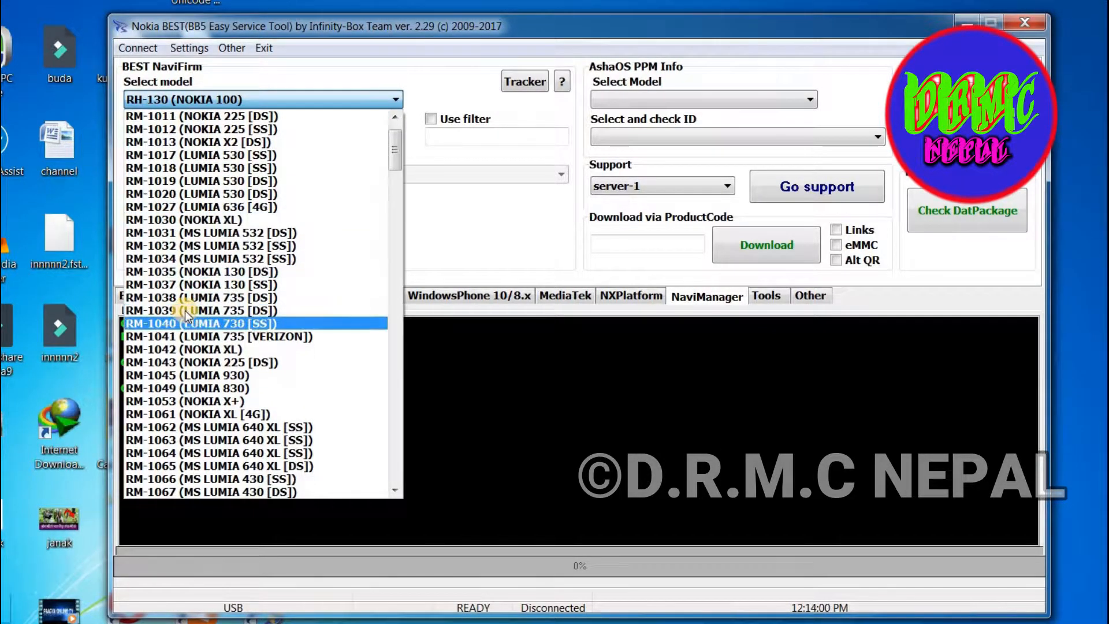
left_click(189, 274)
left_click(298, 172)
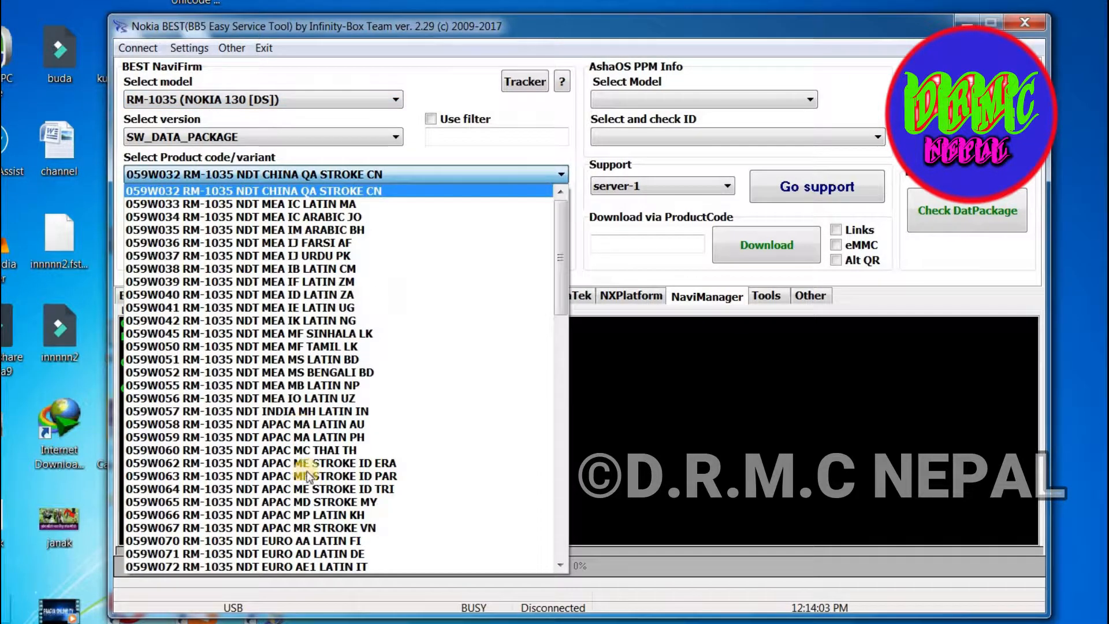
left_click_drag(560, 312, 546, 573)
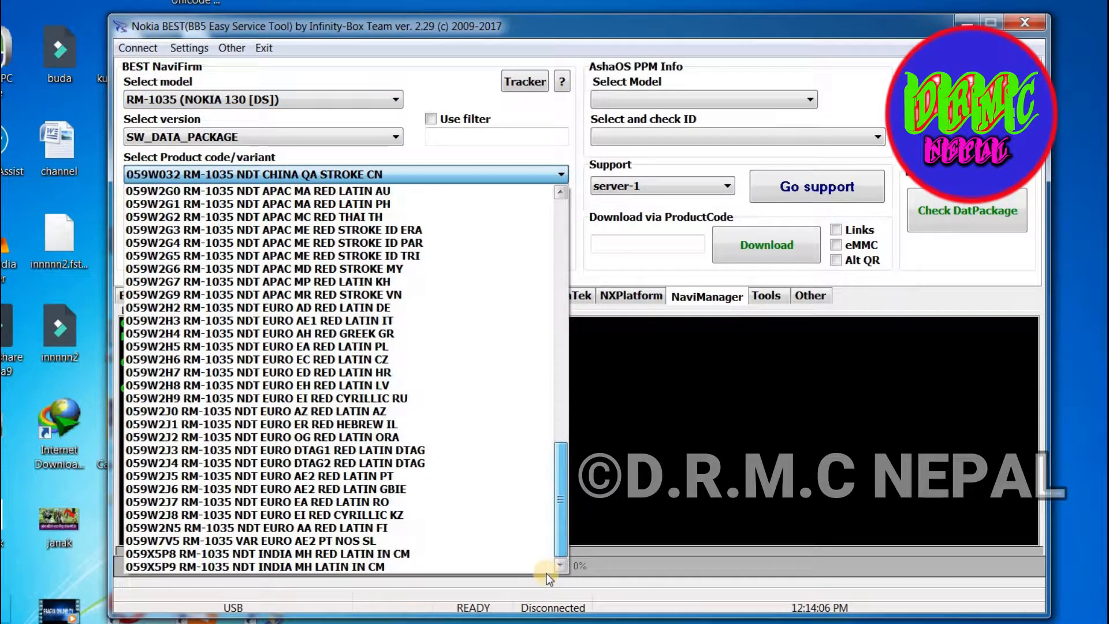
left_click(343, 566)
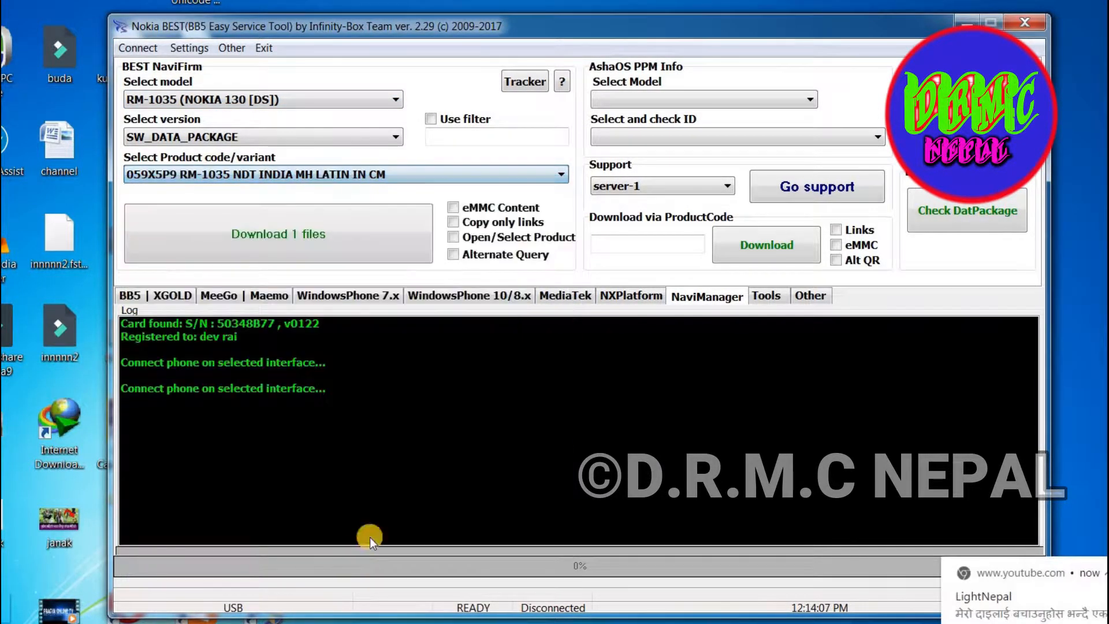
left_click(337, 252)
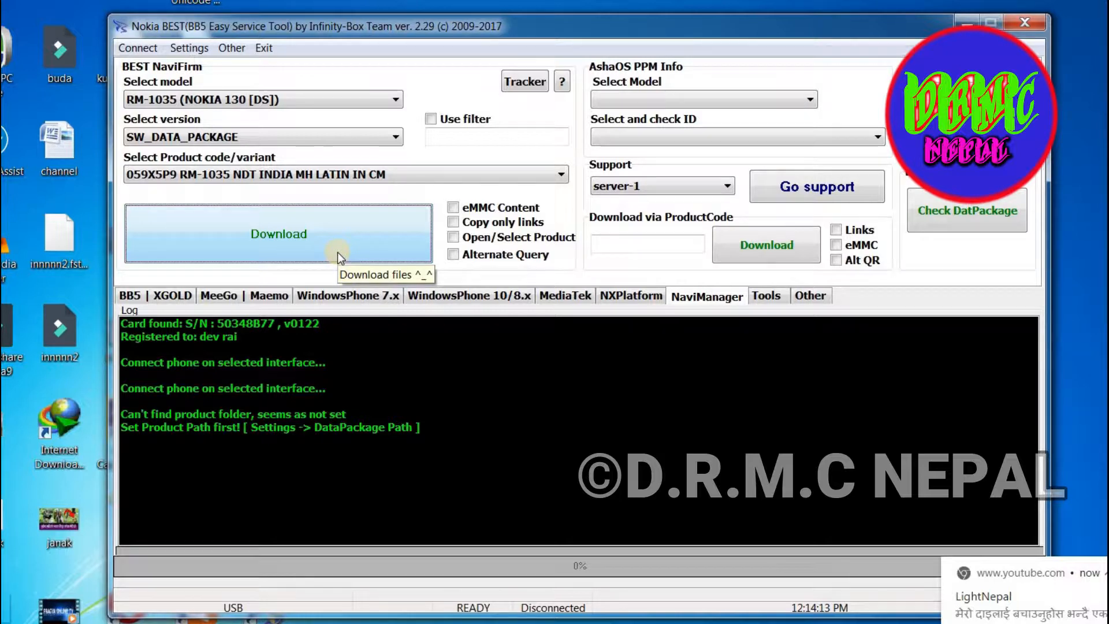
left_click(337, 252)
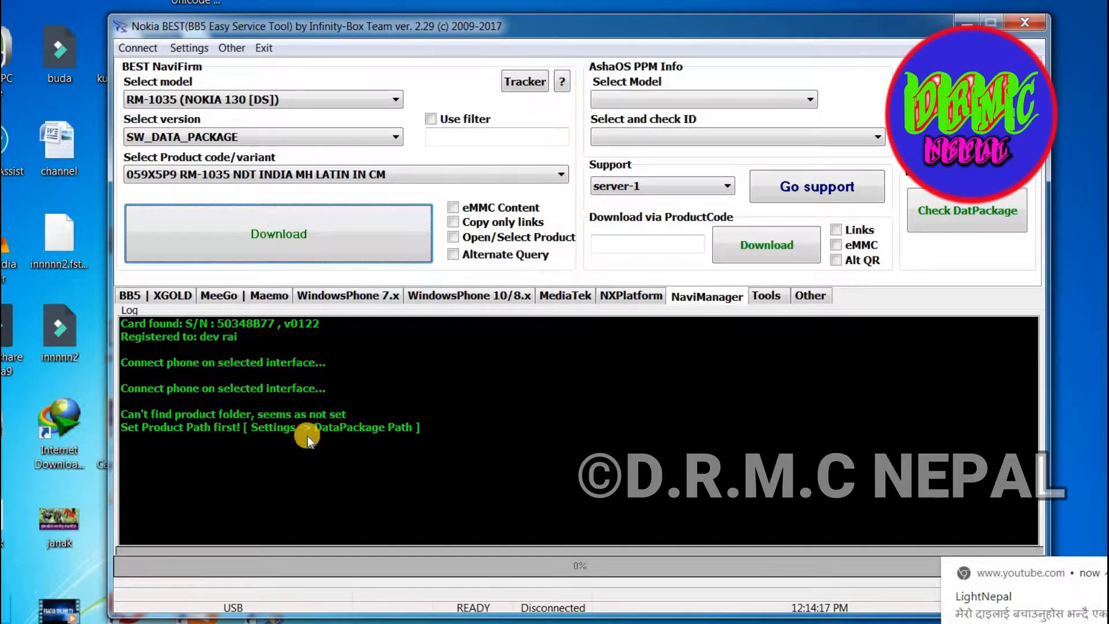
Set the active DataPackage directory to the Products folder under C:, Program Files (x86), Nokia, Phoenix
left_click(144, 49)
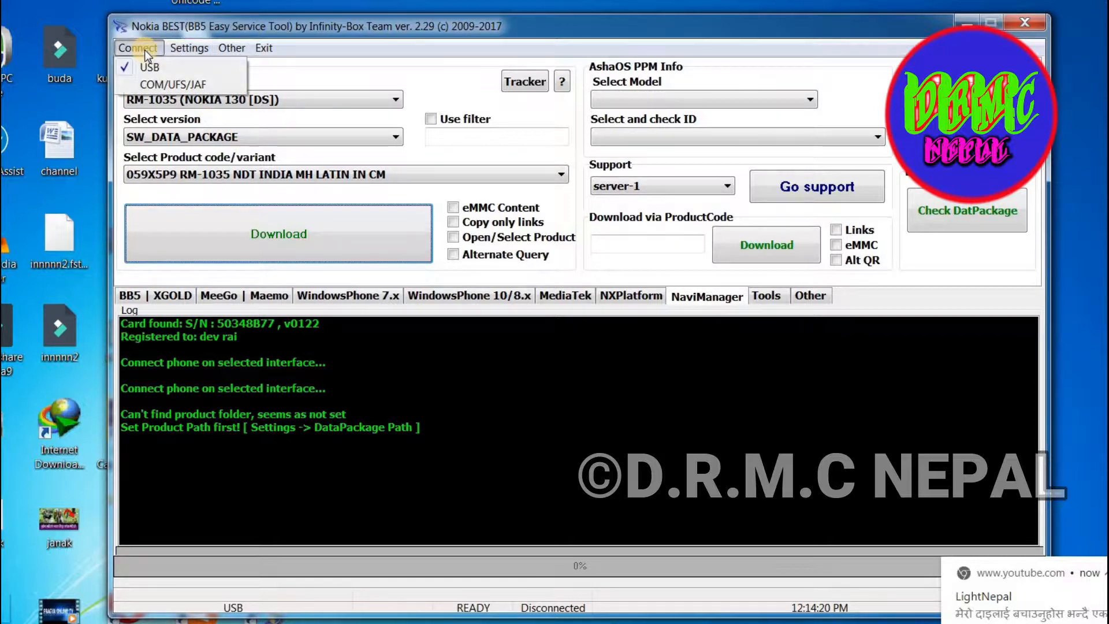
mouse_move(179, 47)
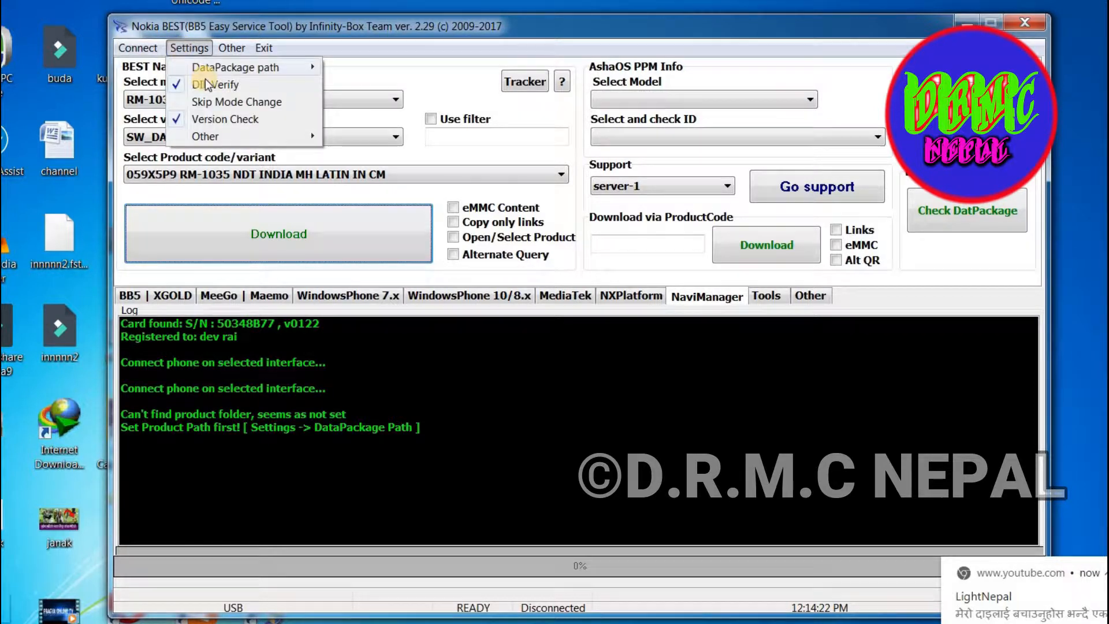
mouse_move(312, 68)
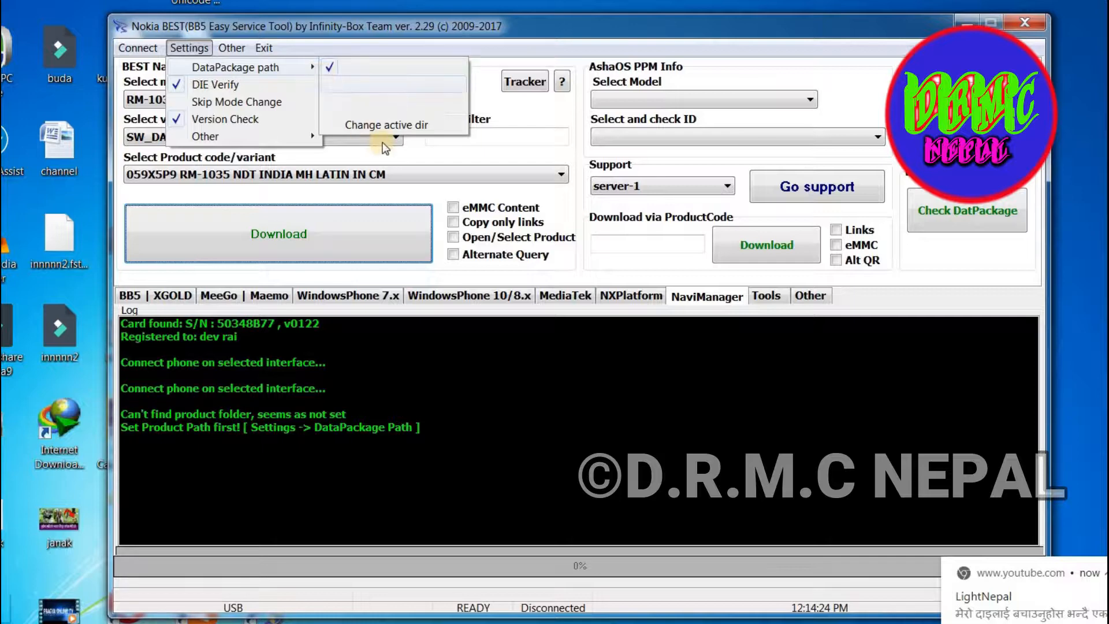
left_click(390, 125)
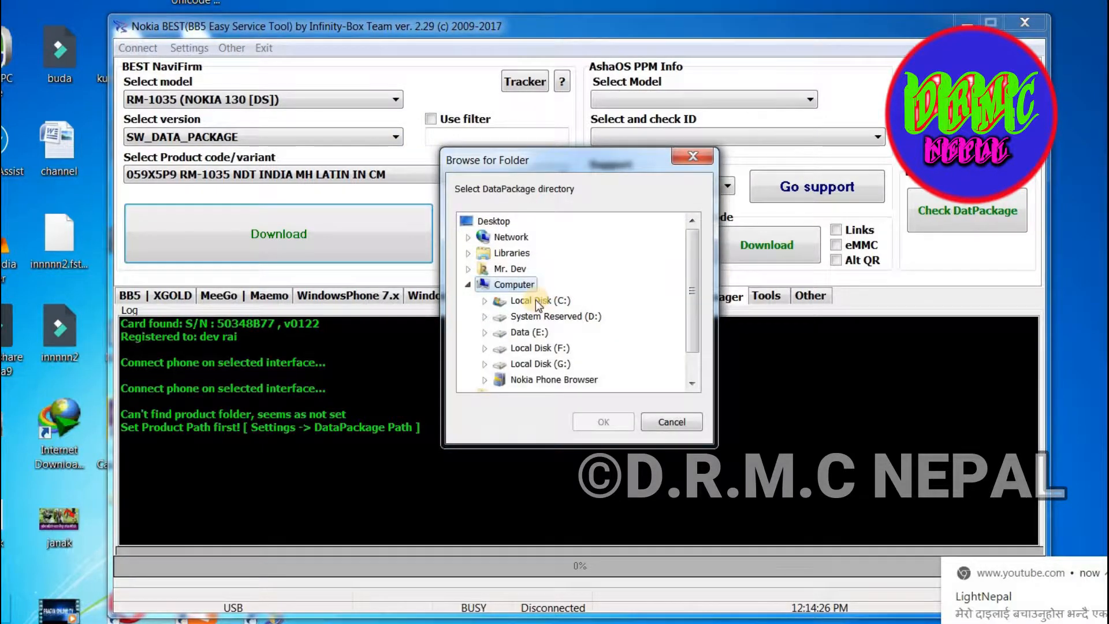
double_click(535, 299)
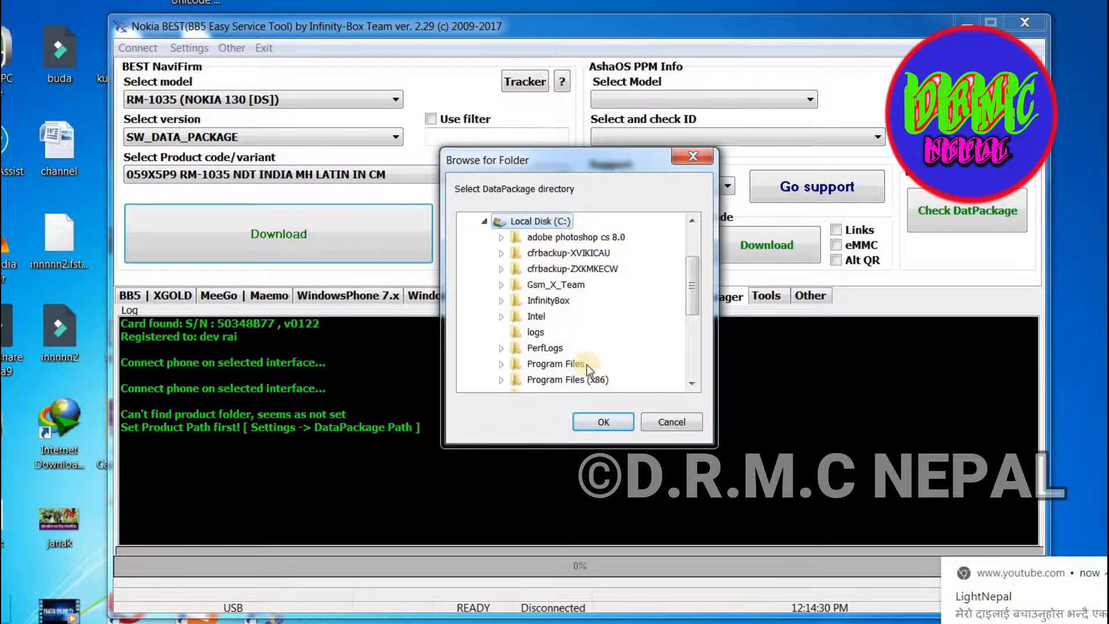
double_click(568, 379)
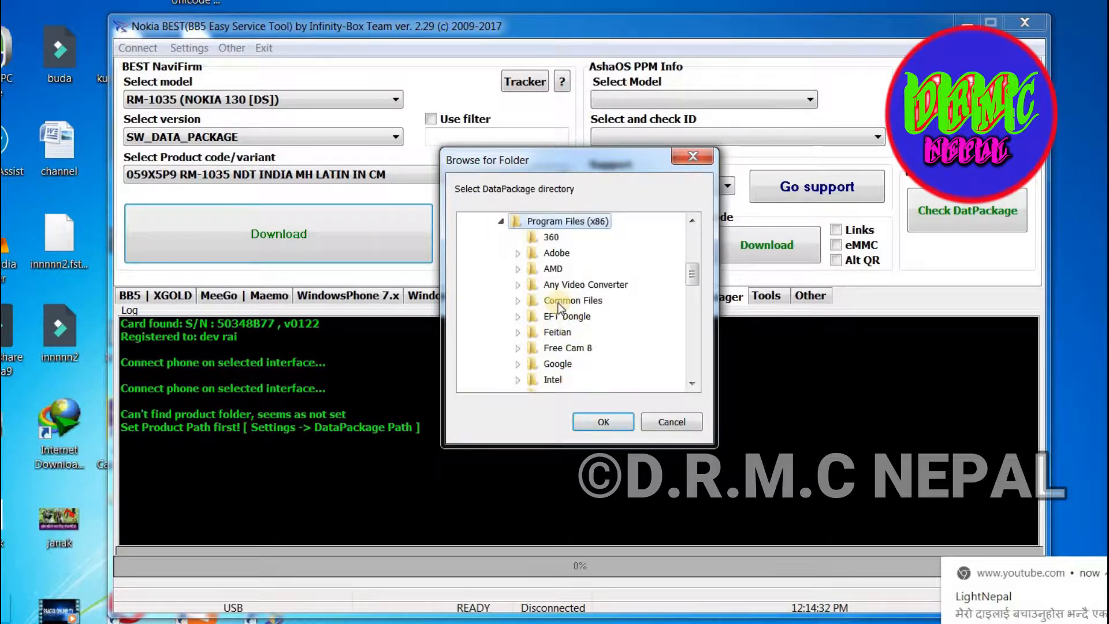
scroll(553, 311, "down", 7)
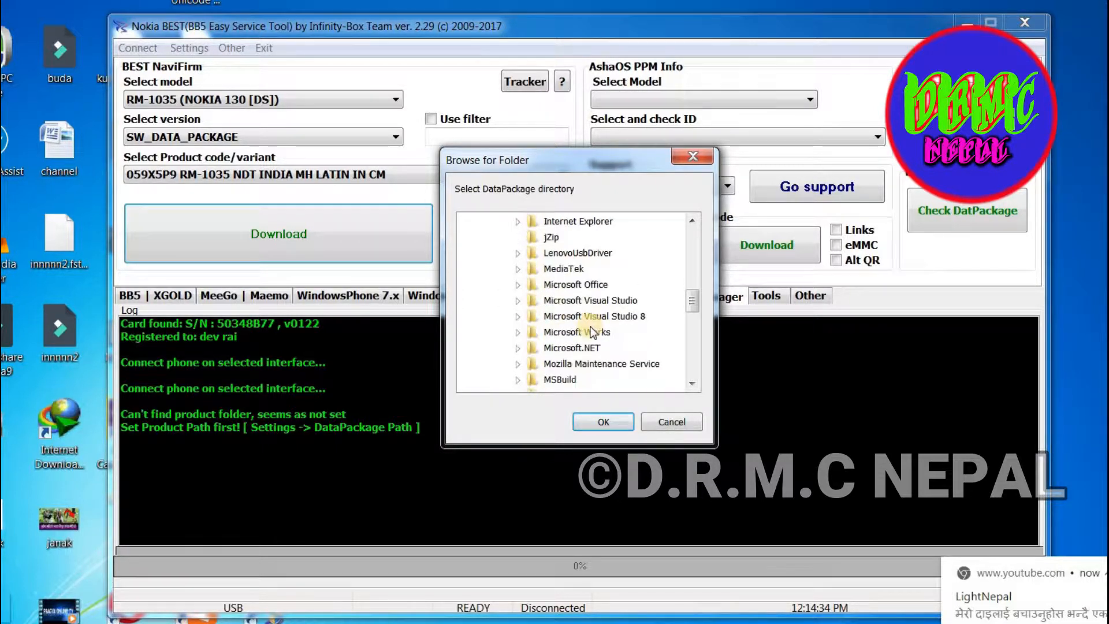
double_click(532, 365)
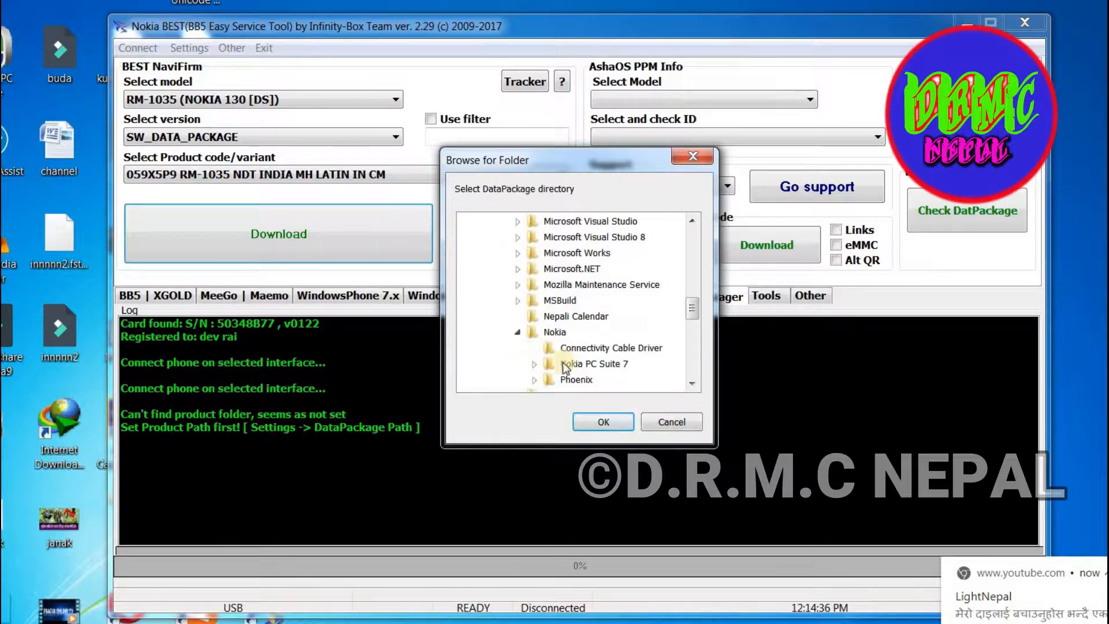
double_click(537, 378)
scroll(572, 324, "down", 2)
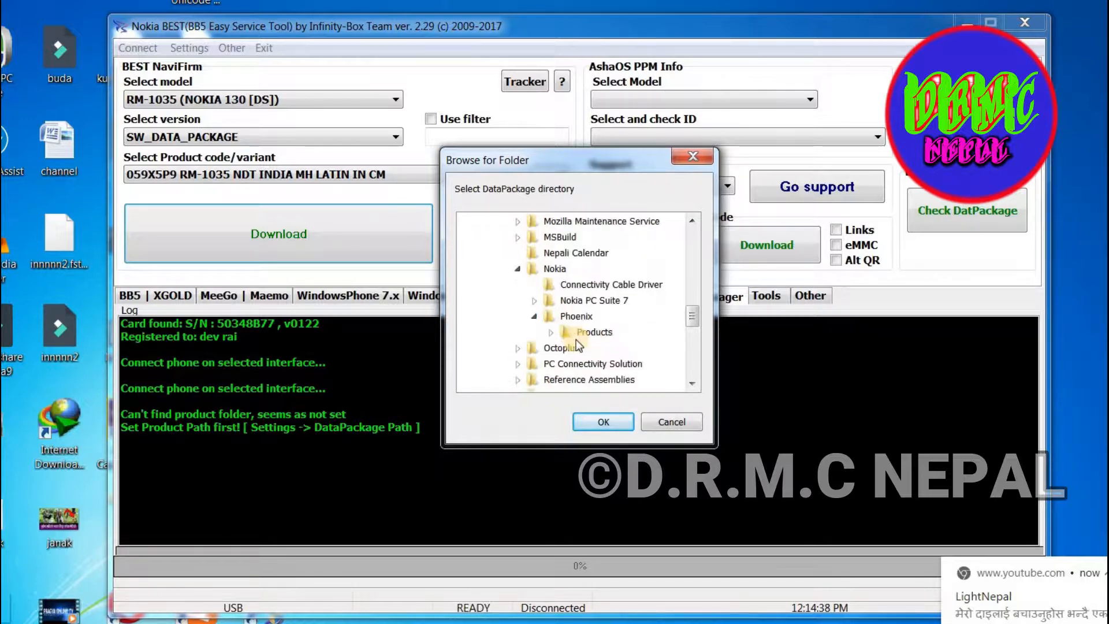
double_click(553, 285)
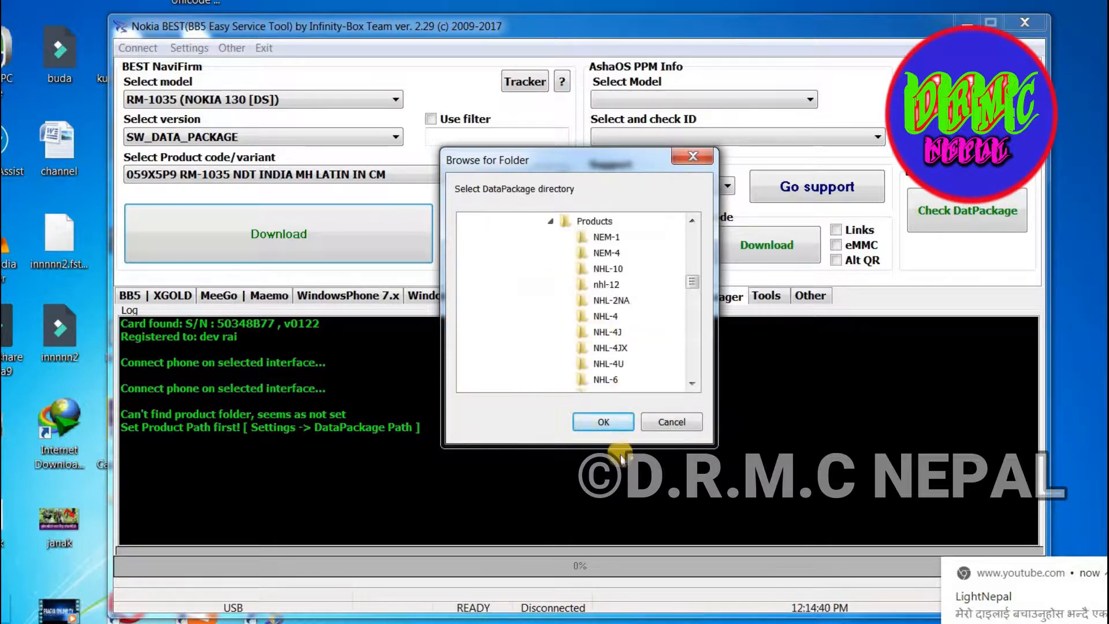
left_click(612, 424)
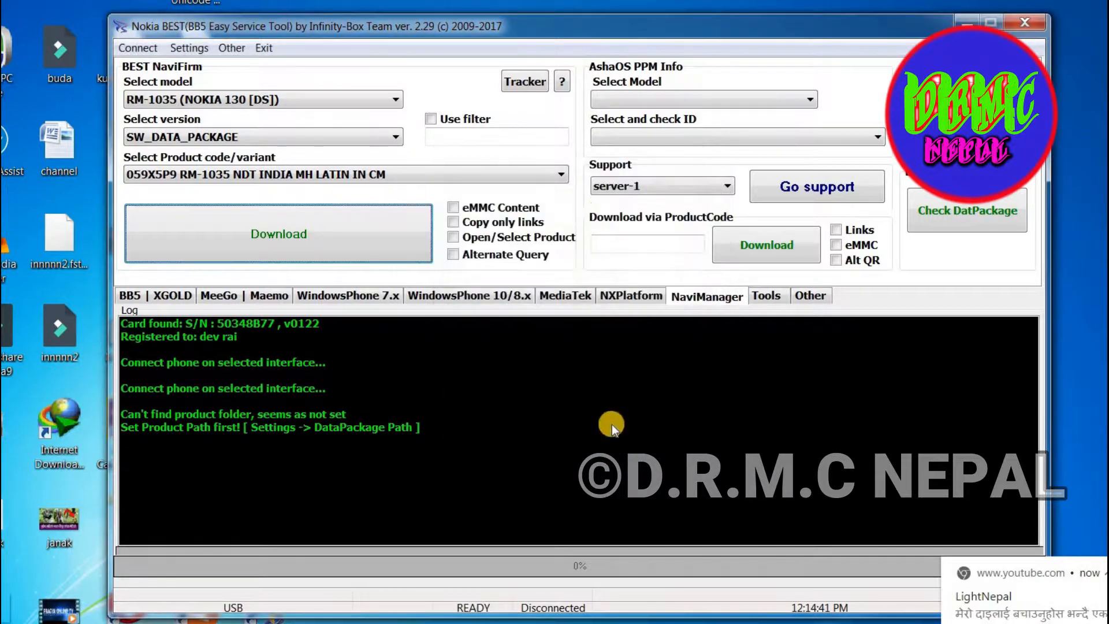
Download the firmware files for the selected RM-1035 product variant
left_click(321, 228)
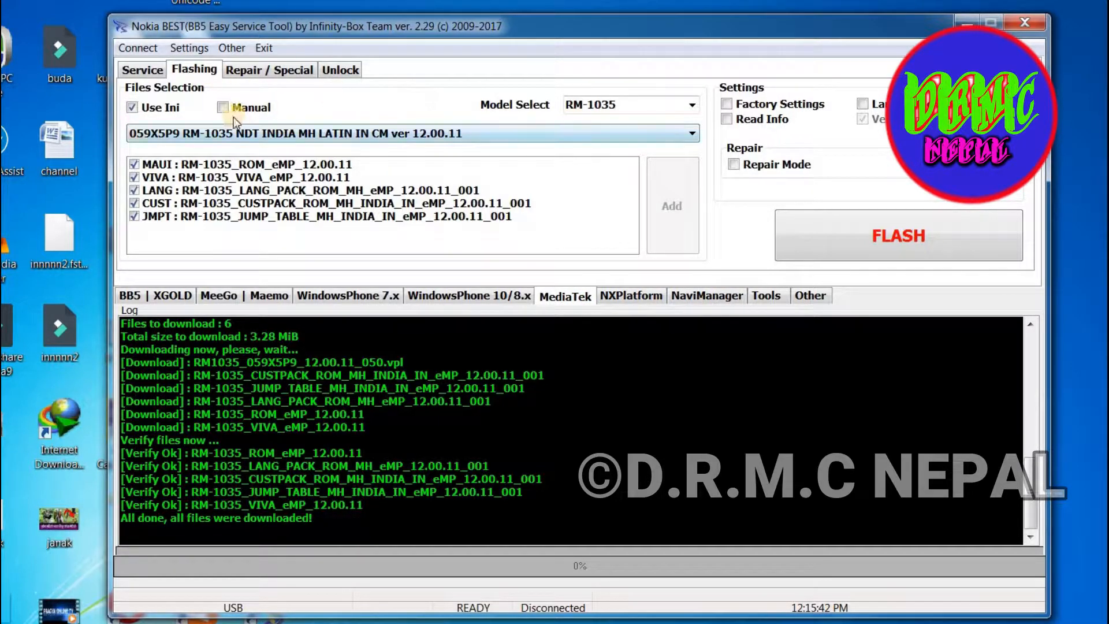
Choose the firmware variant 059X5P9 RM-1035 NDT INDIA MH LATIN IN CM ver 12.00.11 for MediaTek flashing
left_click(679, 128)
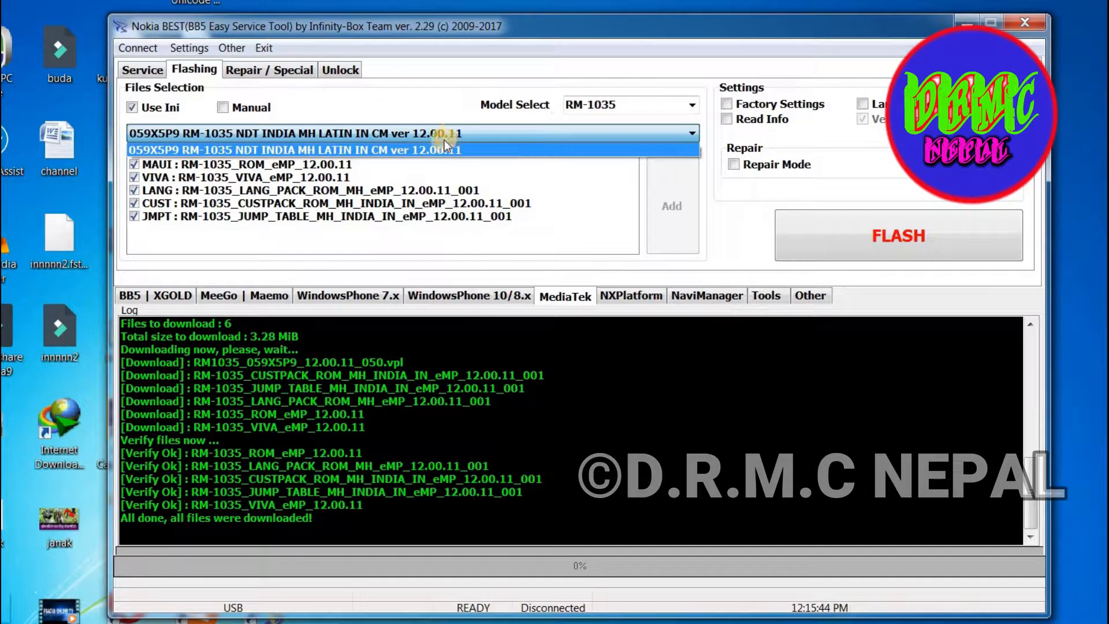
left_click(444, 139)
left_click(431, 136)
left_click(430, 136)
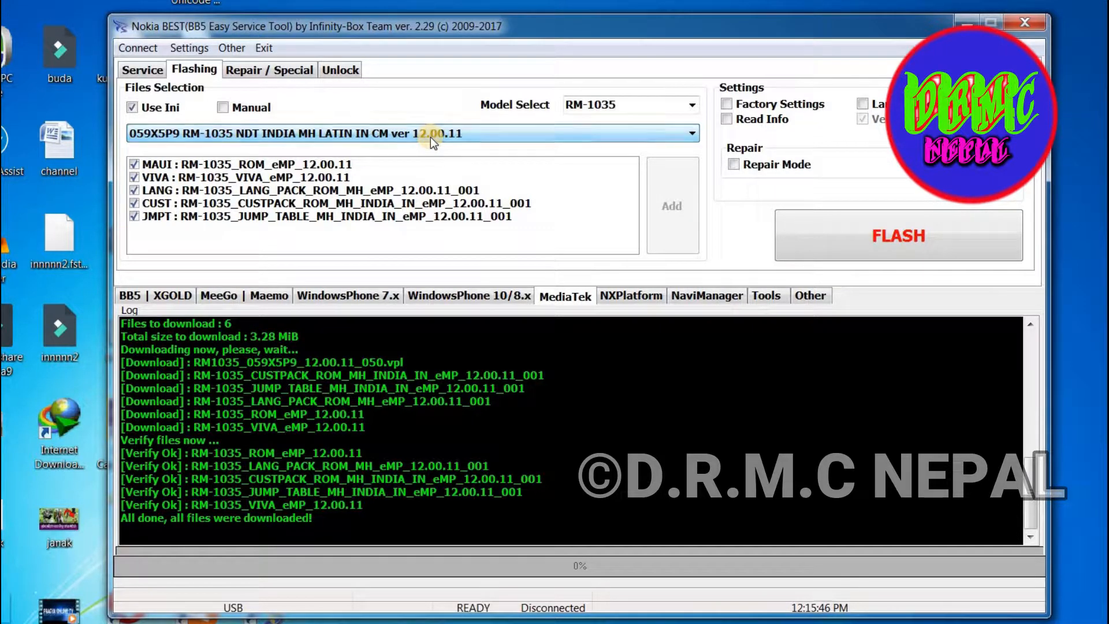
Enable the Factory Settings, Language change only and Read Info options for the flash
left_click(729, 105)
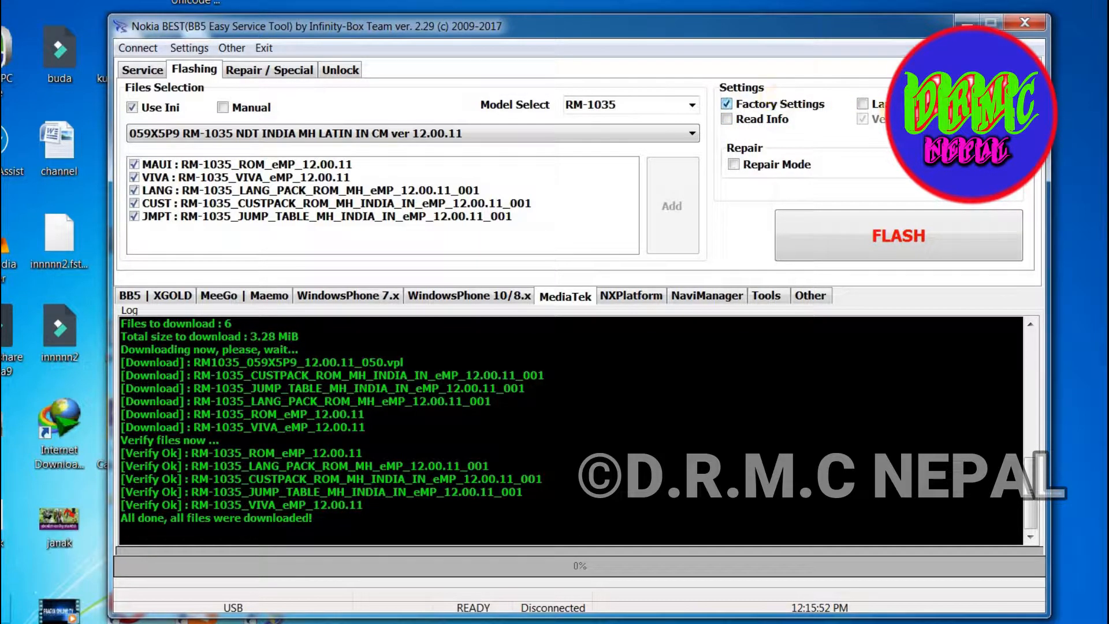
left_click(872, 105)
left_click(731, 120)
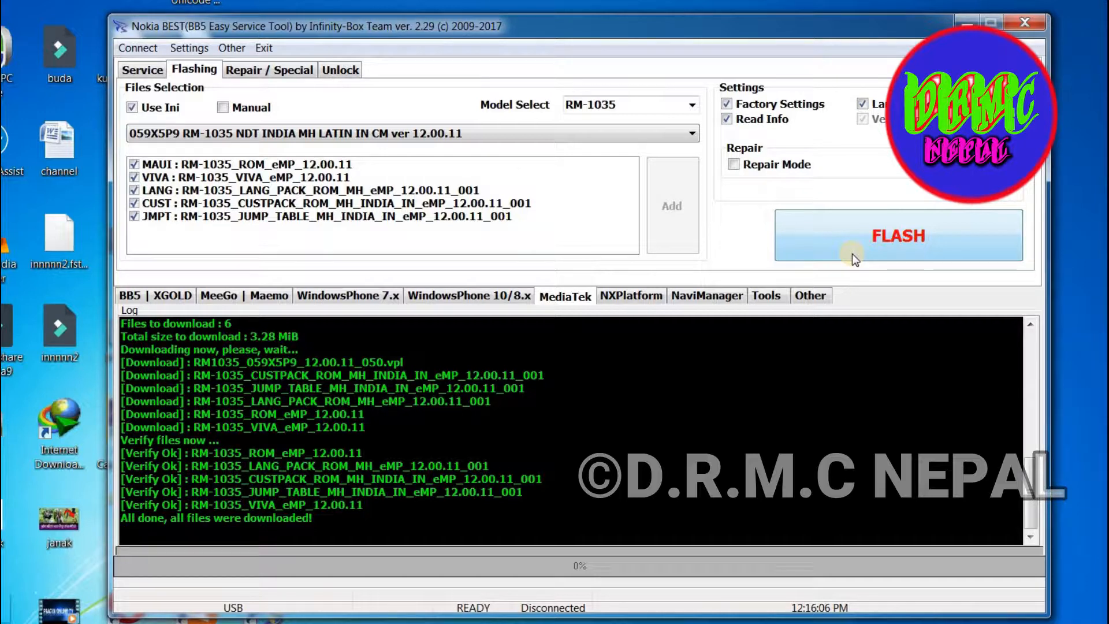
Start flashing the RM-1035 firmware and include the VIVA and MAUI ROM files in the file selection
left_click(886, 241)
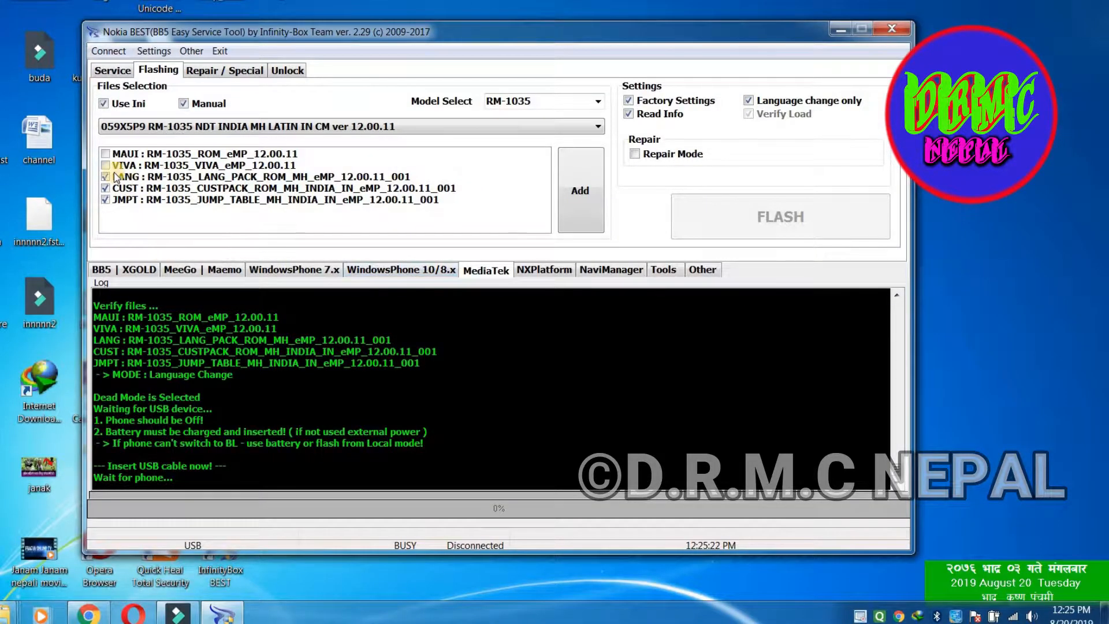
left_click(105, 167)
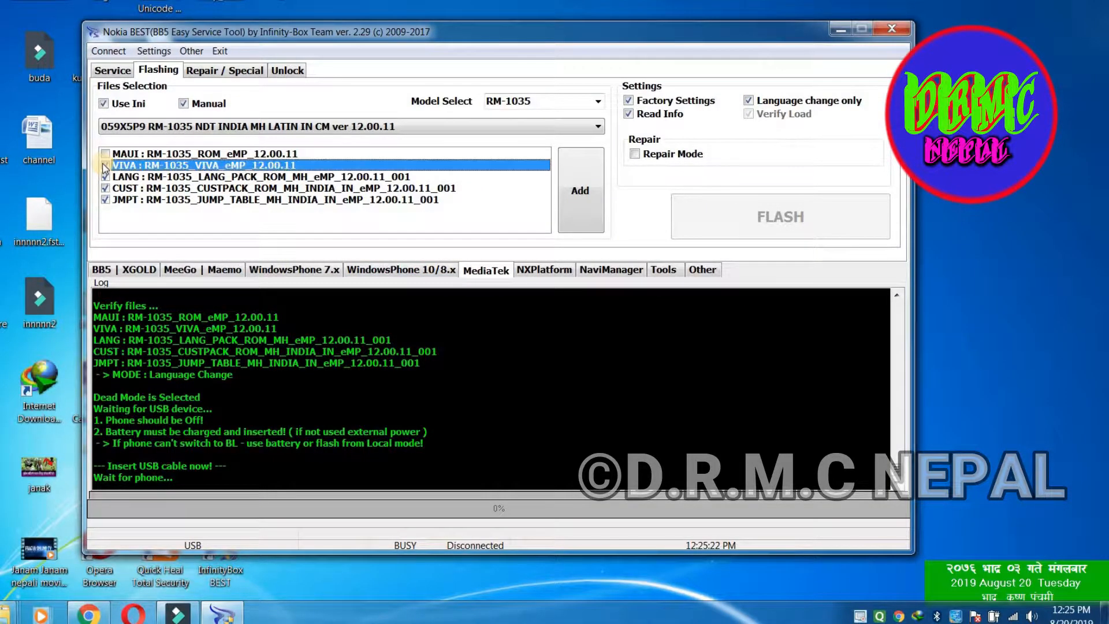
left_click(106, 154)
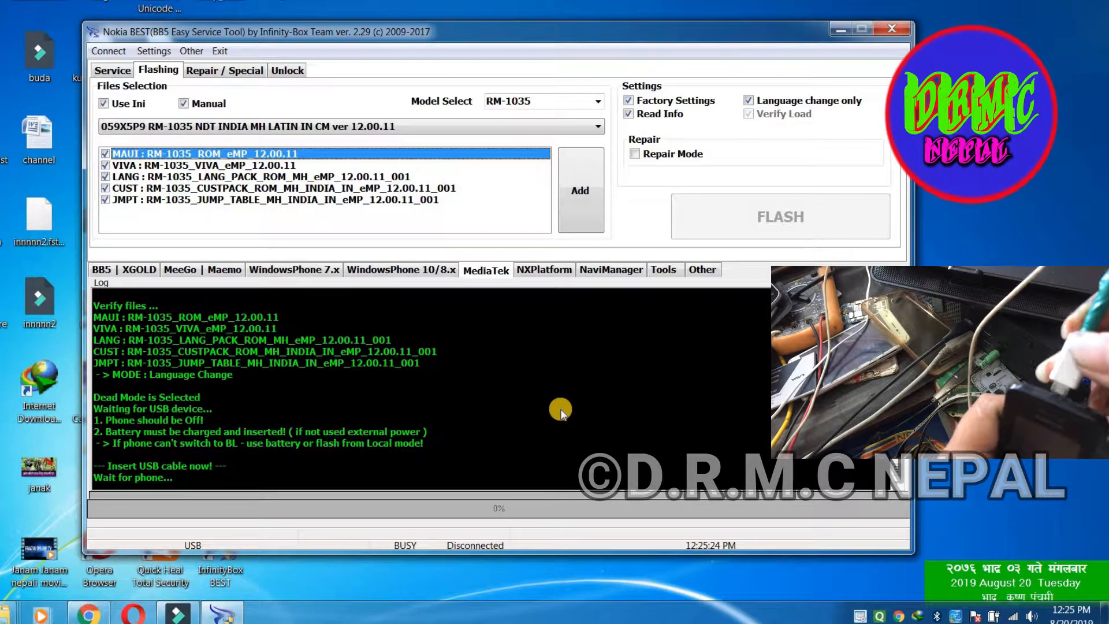